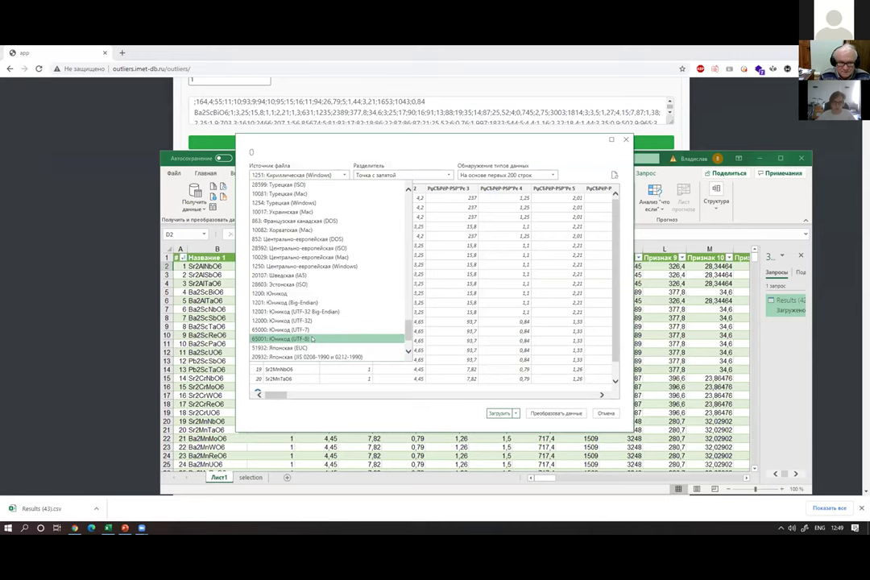
- Load the CSV data into a new sheet and sort its table by "Среднее значение" in descending order
left_click(500, 413)
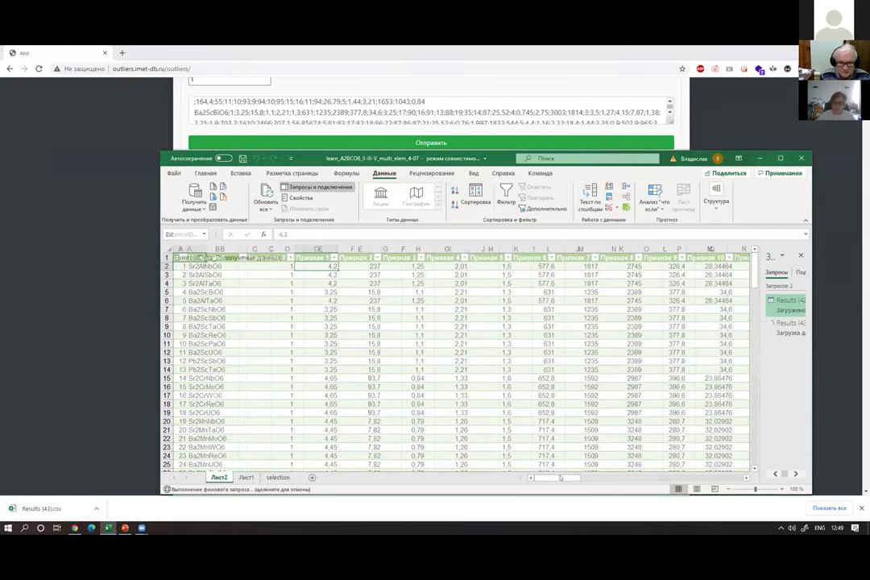
left_click_drag(548, 477, 725, 478)
left_click(708, 258)
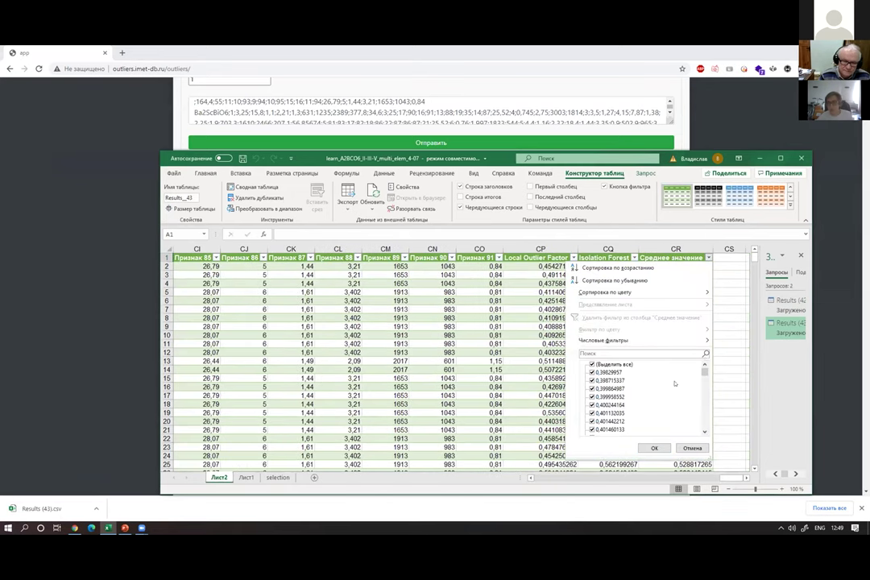
left_click(654, 448)
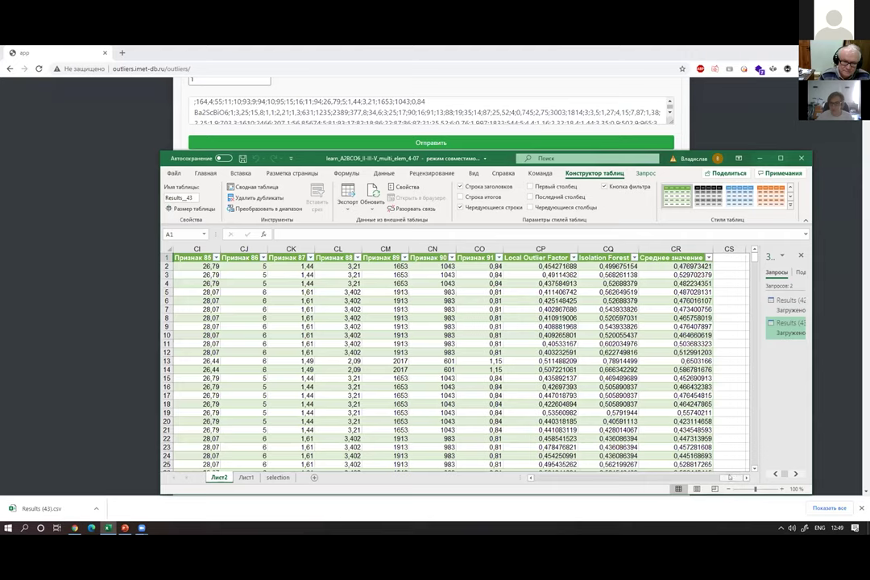
left_click(708, 258)
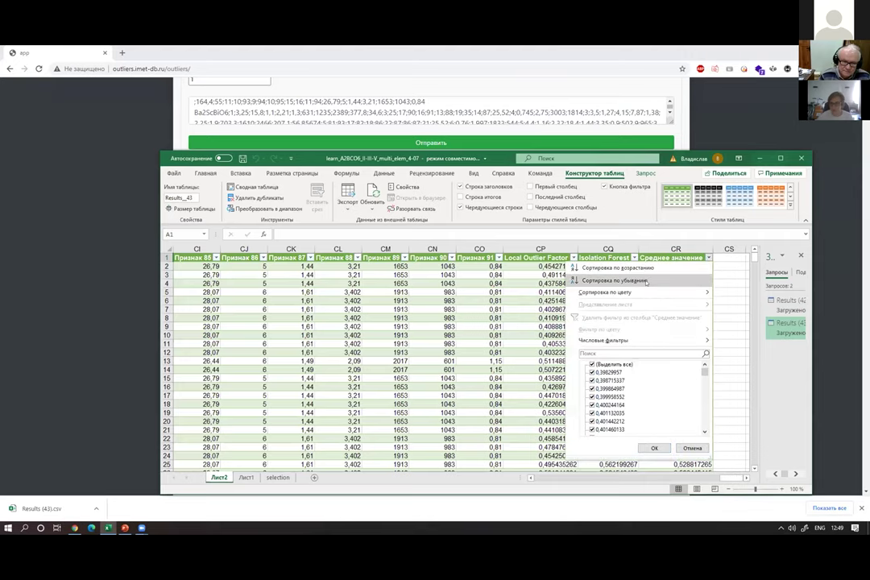
left_click(650, 281)
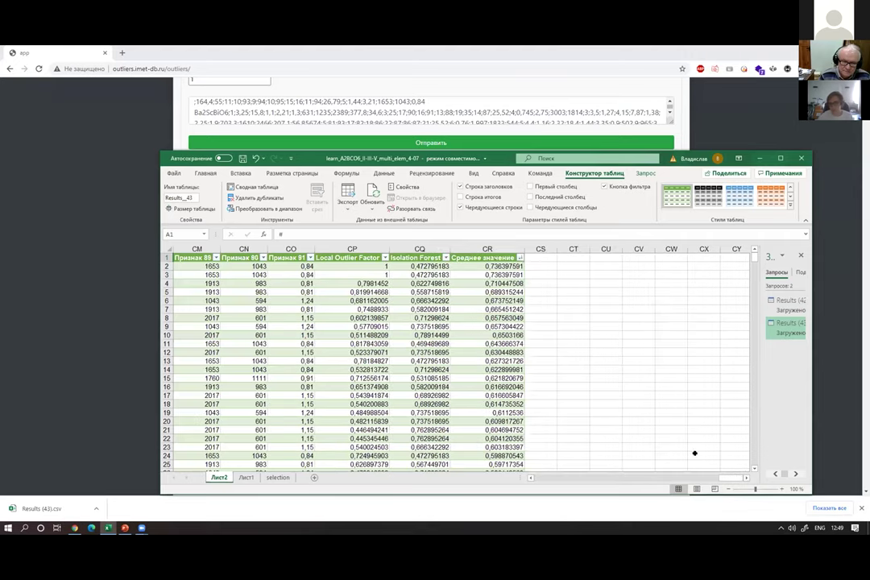
- Maximize the workbook window and select cell CR2, the first value in the "Среднее значение" column
left_click_drag(730, 479, 668, 308)
left_click(655, 275)
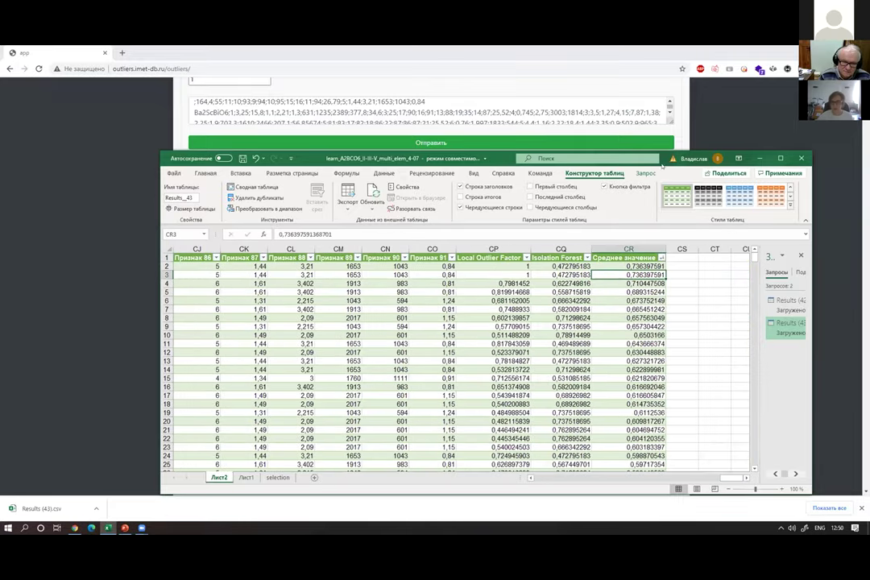
double_click(662, 158)
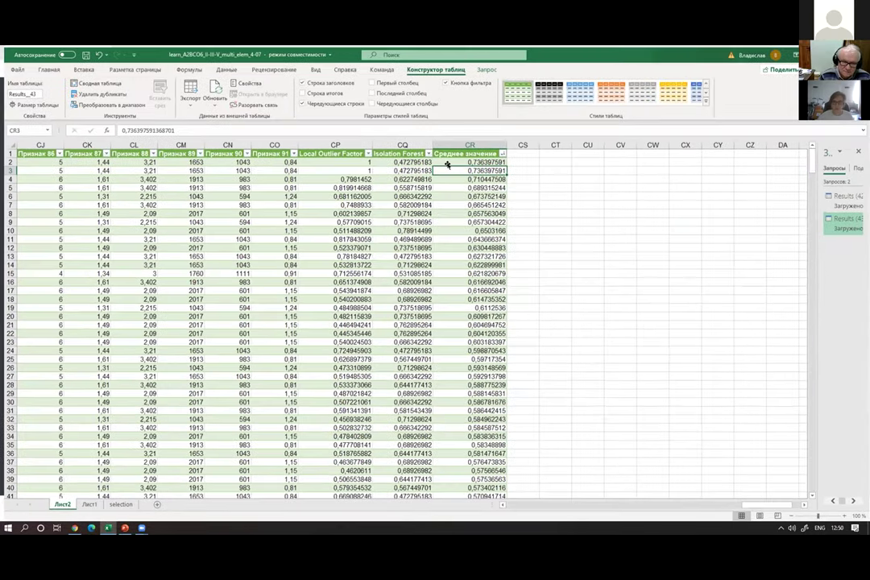
key("Up")
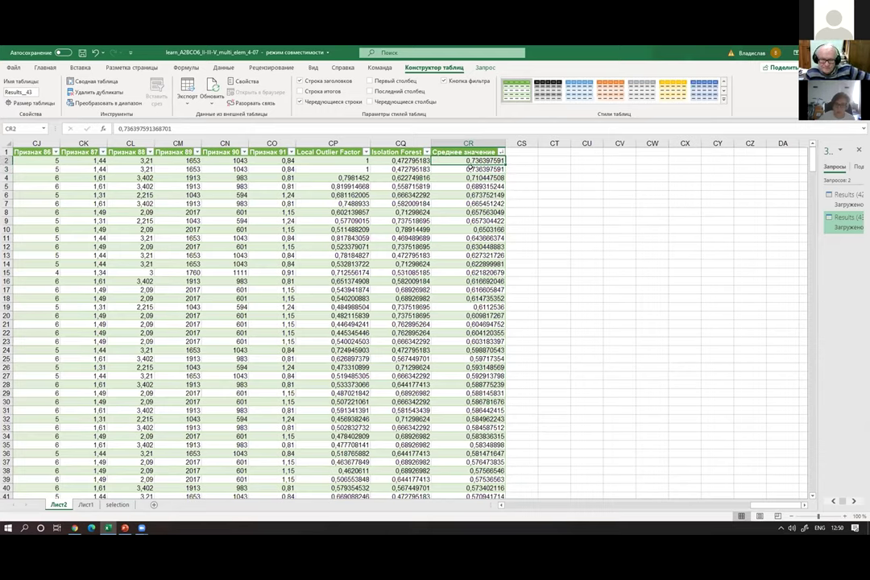
- Examine the compound names of the top-ranked rows in the "Название 1" column, including Ba2RhSbO6, Pb2GaSbO6 and Sr2RhSbO6
scroll(669, 426, "left", 15)
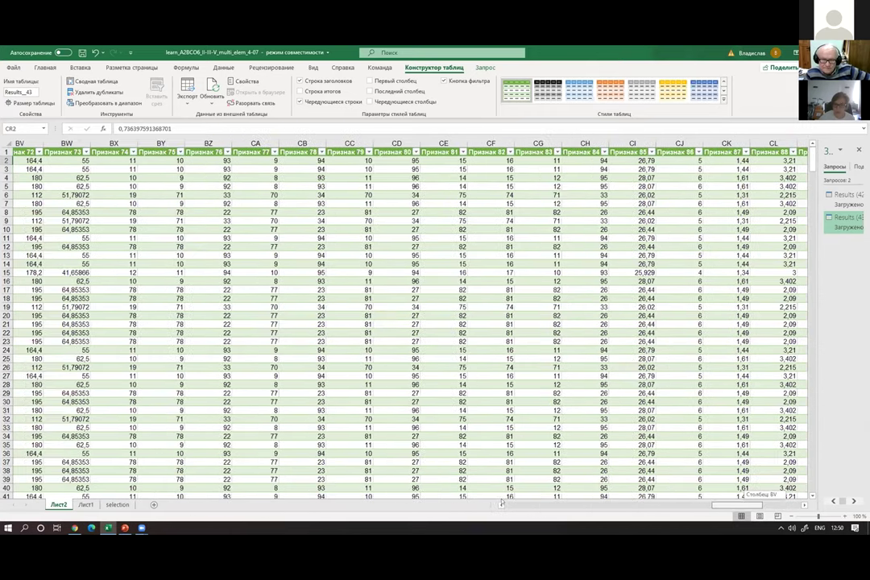
scroll(163, 310, "left", 15)
left_click(53, 178)
left_click(53, 186)
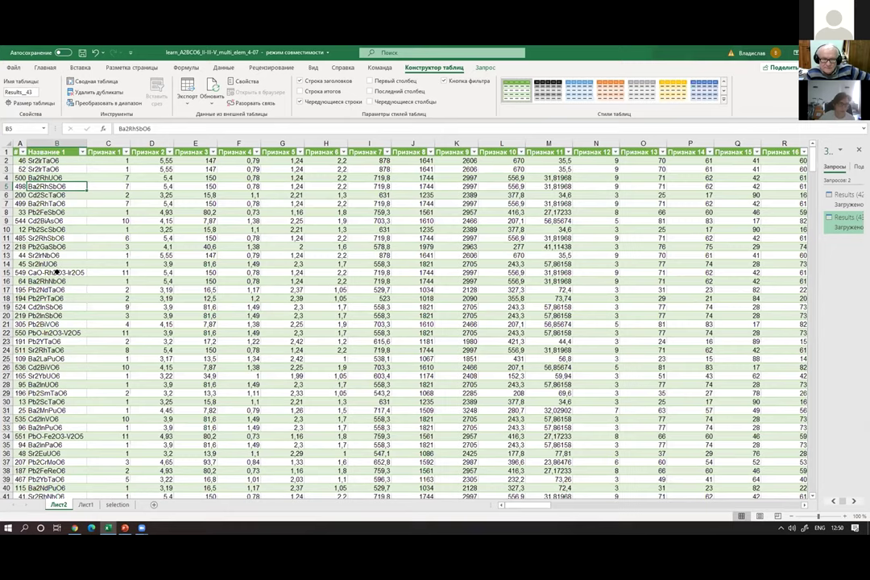
left_click(53, 247)
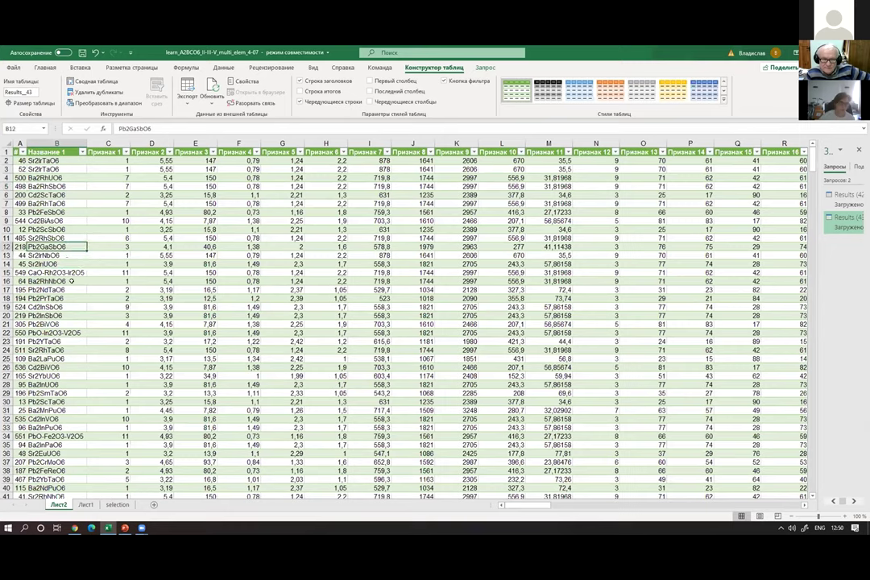
left_click(60, 271)
left_click(56, 245)
left_click(61, 239)
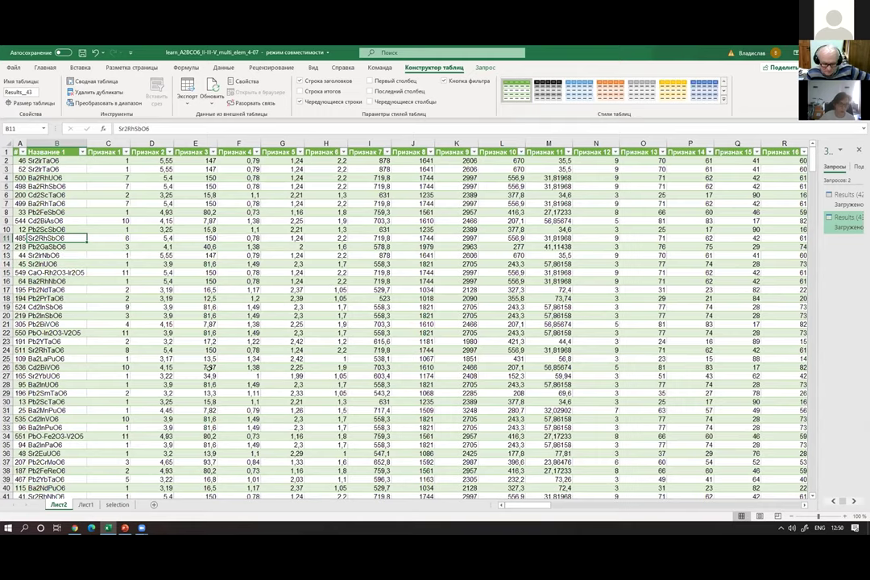
- Switch to the PowerPoint slide show and advance to the closing "Thanks for your attention" slide
left_click(125, 529)
left_click(313, 310)
left_click(313, 310)
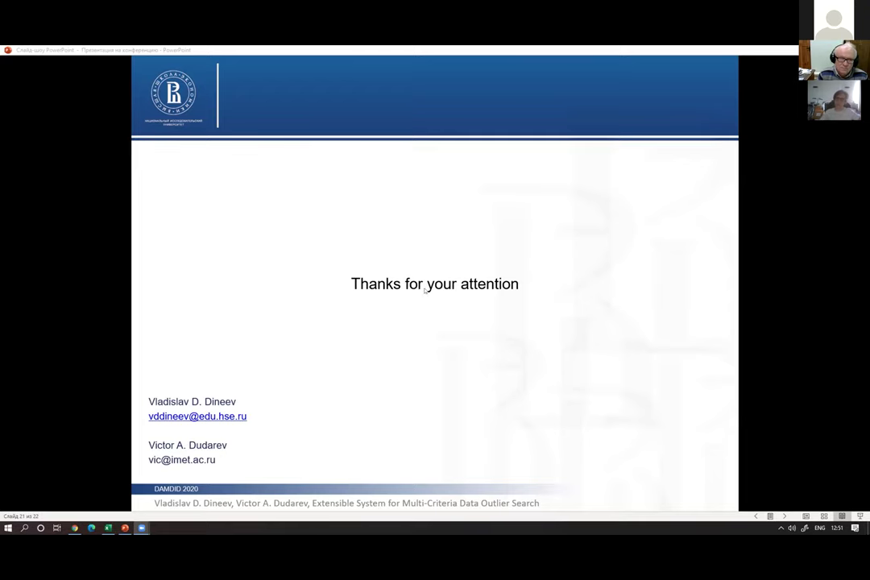
- Switch to the OutlierSearch page in the browser and review the Local Outlier Factor and Isolation Forest algorithm settings
left_click(74, 527)
scroll(743, 350, "up", 10)
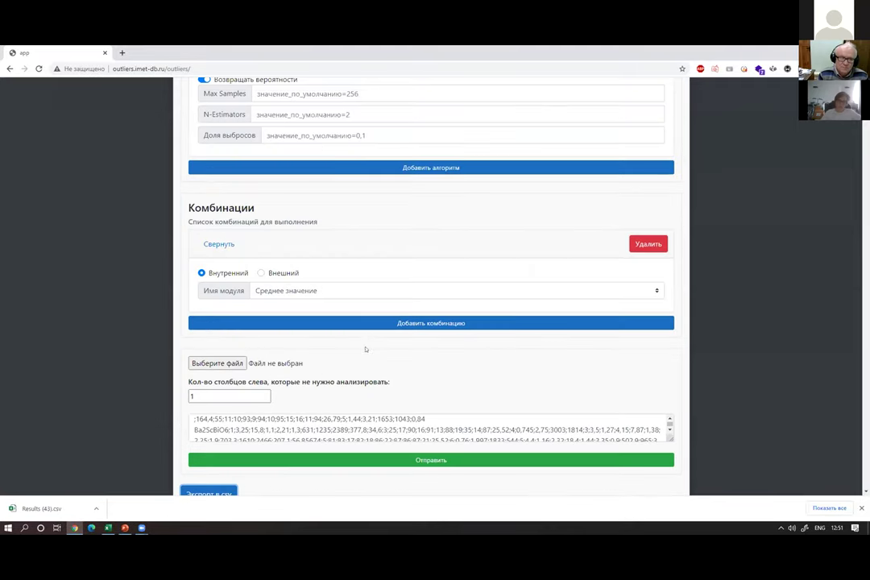
scroll(743, 350, "up", 3)
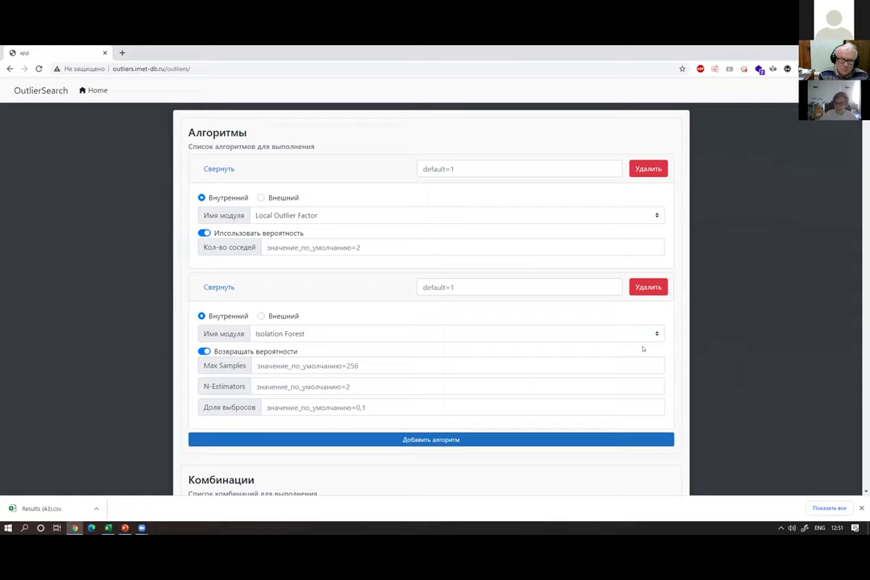
scroll(682, 361, "down", 2)
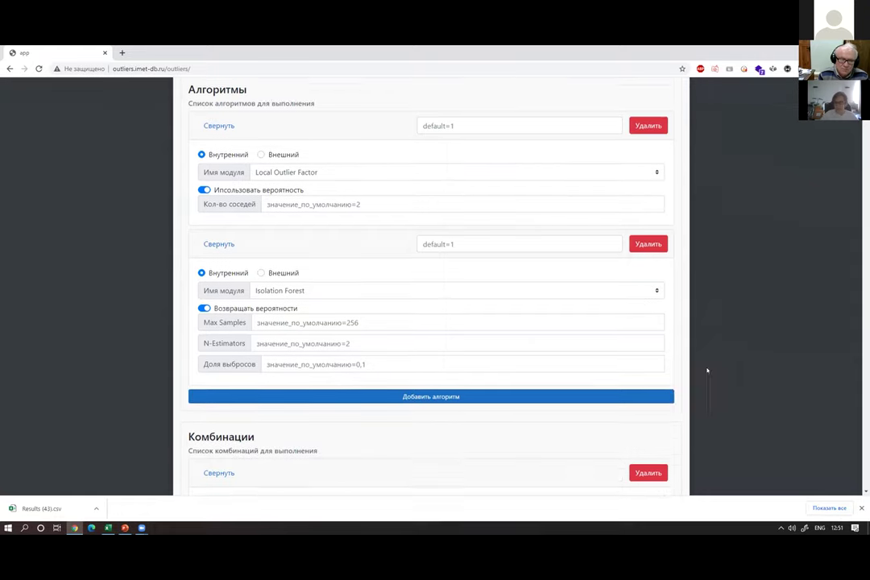
scroll(713, 370, "up", 1)
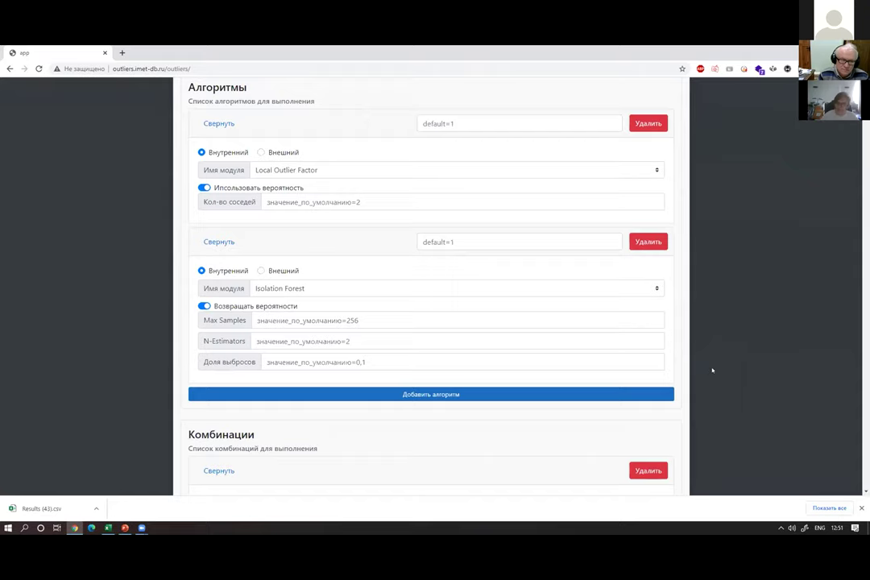
- Run the outlier analysis on the entered data and bring its score columns into view
scroll(713, 371, "down", 5)
left_click(535, 279)
scroll(548, 435, "down", 1)
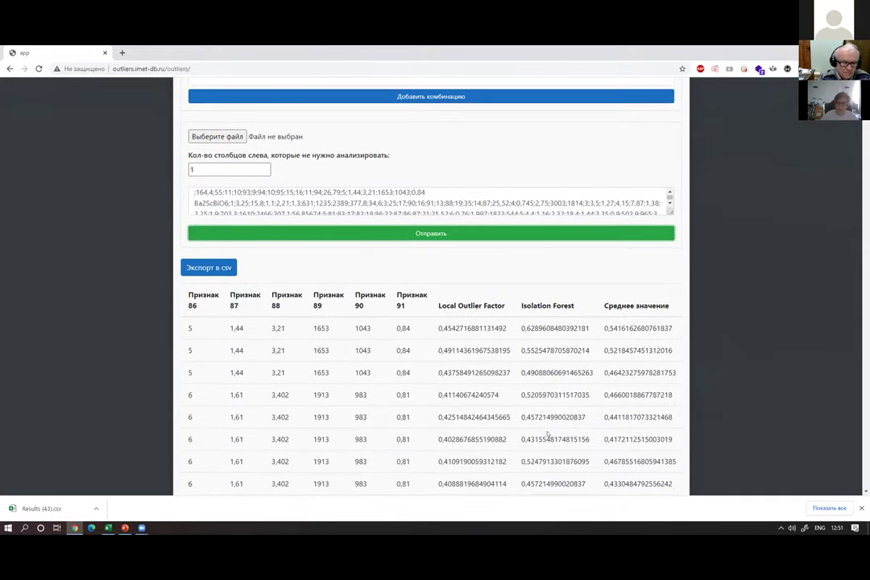
scroll(547, 433, "down", 1)
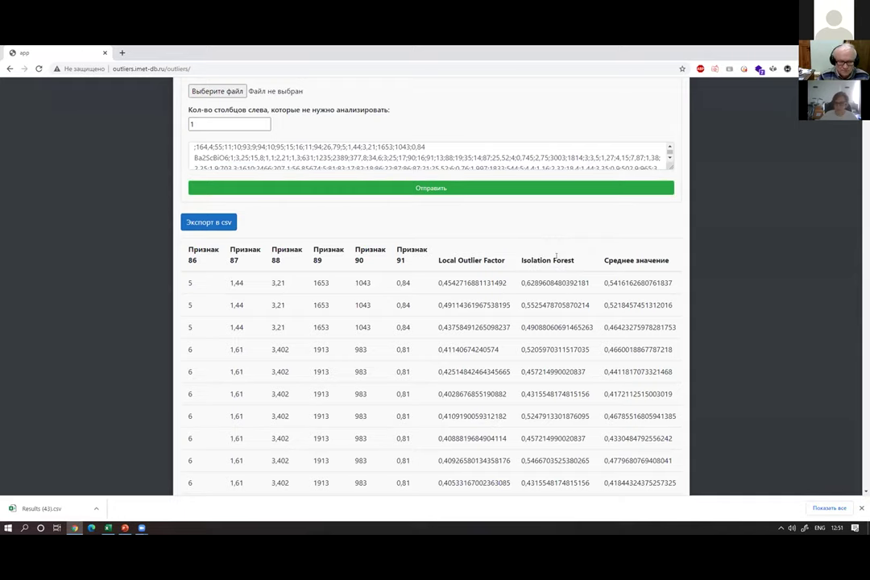
- Resubmit the same data for another analysis run and check the first rows' Local Outlier Factor values
left_click(472, 188)
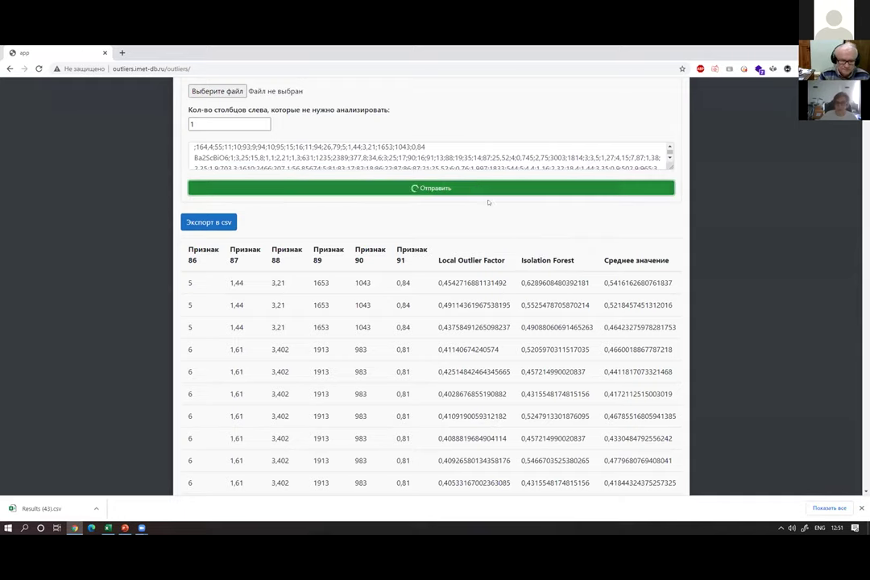
double_click(461, 288)
double_click(476, 304)
scroll(505, 369, "down", 1)
scroll(505, 369, "up", 3)
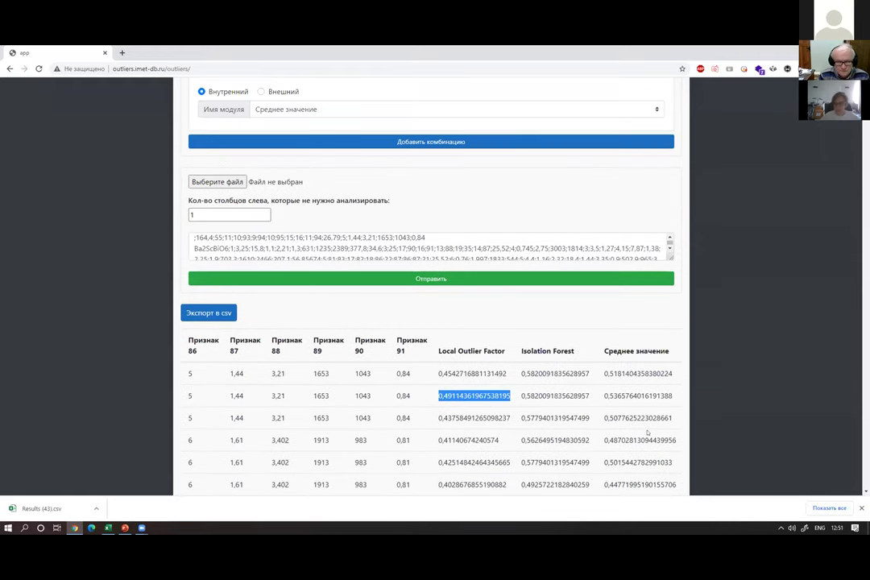
left_click(495, 404)
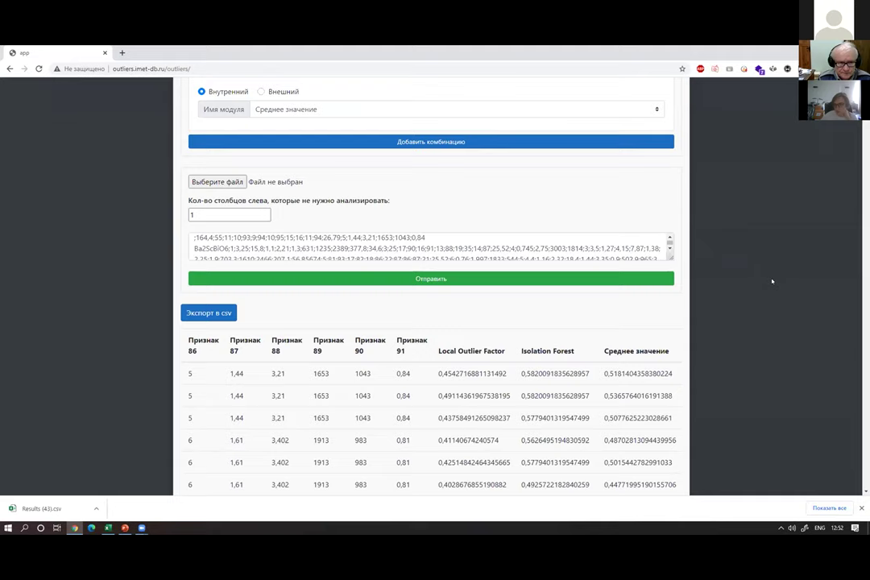
- Dismiss the browser's downloads bar and enlarge the input data box vertically to show its first records
left_click(860, 508)
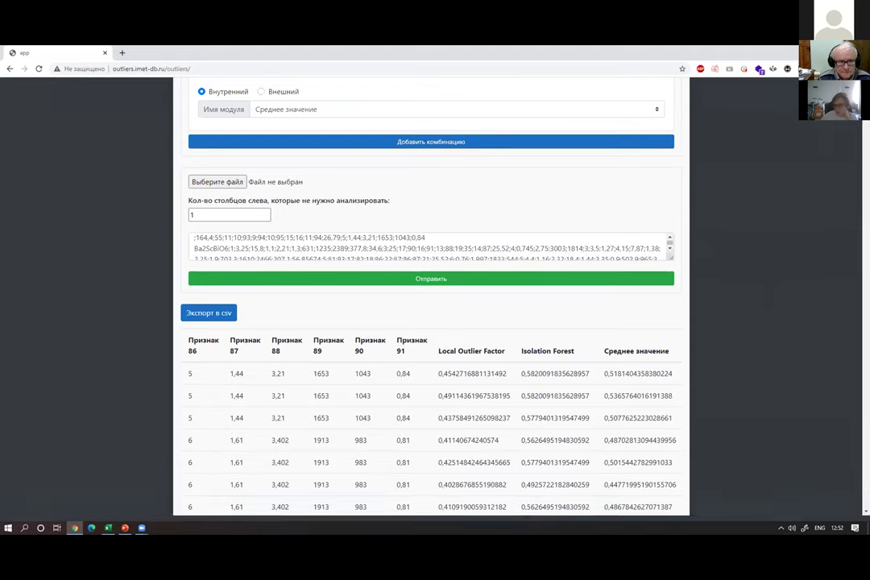
scroll(735, 407, "down", 1)
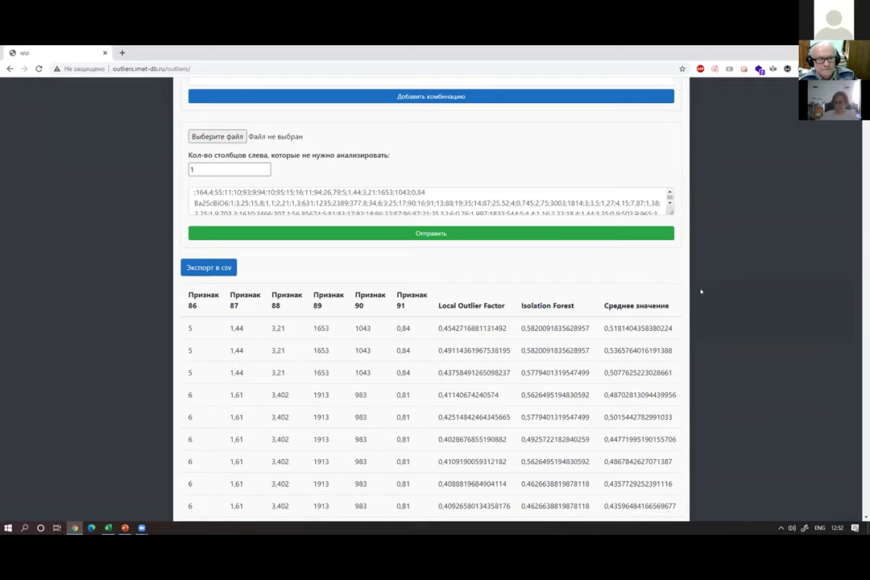
left_click_drag(670, 214, 670, 250)
scroll(657, 231, "up", 2)
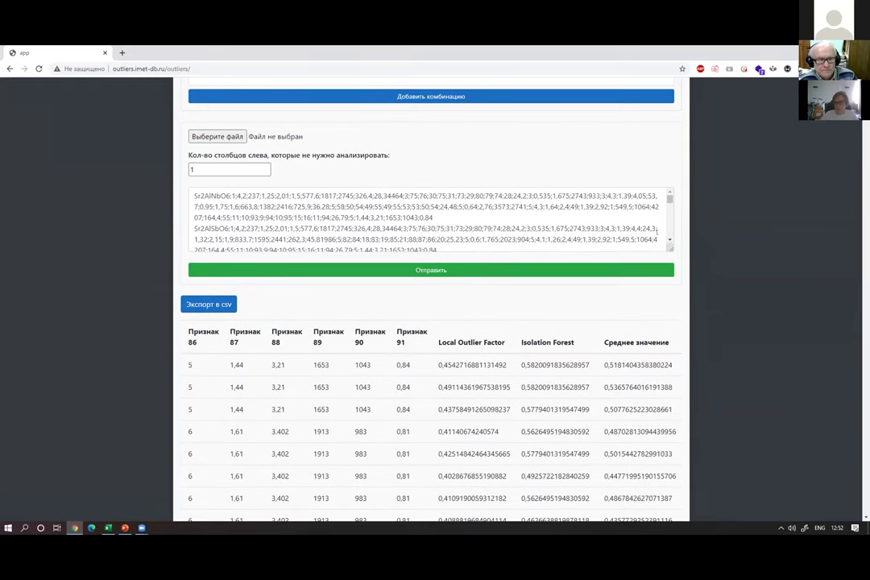
- Examine the leading columns of the results table, from "Название 1" through the first feature columns
scroll(756, 250, "down", 1)
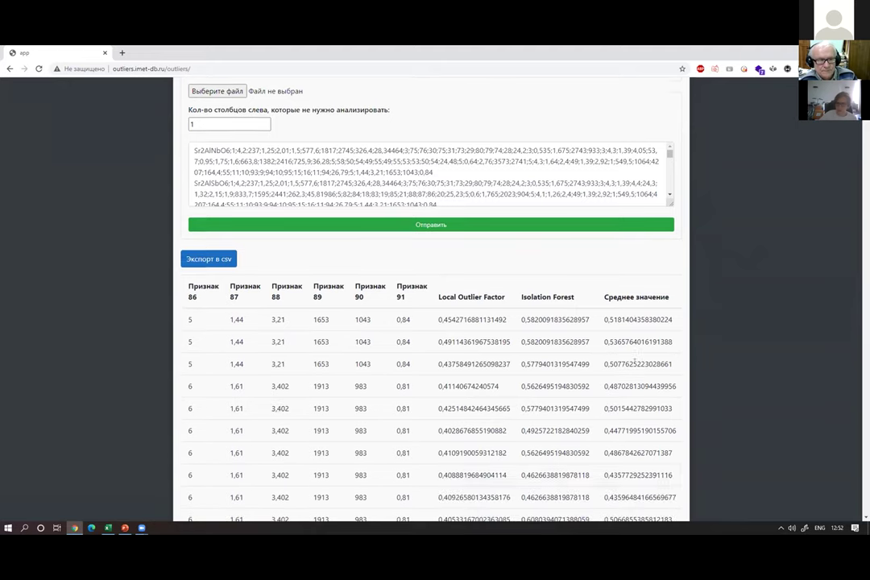
scroll(634, 362, "down", 1)
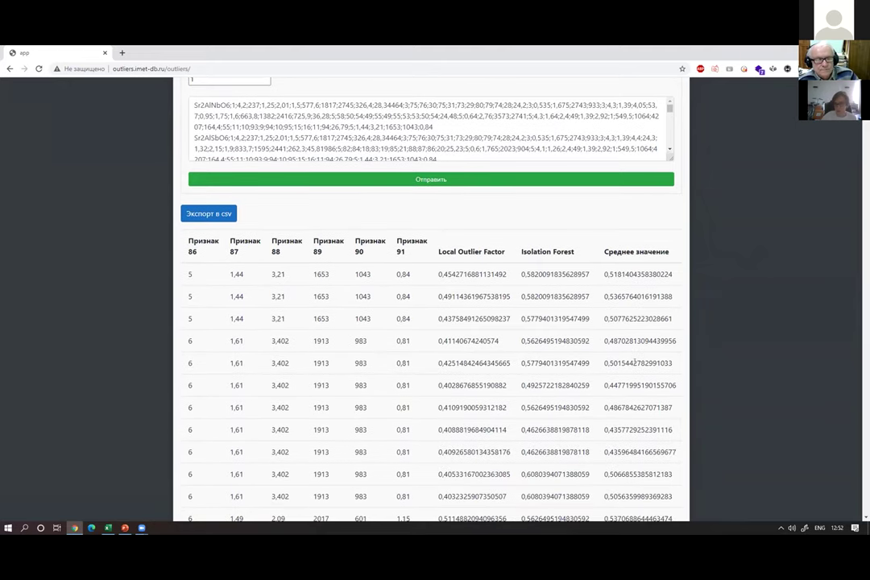
scroll(579, 337, "left", 10)
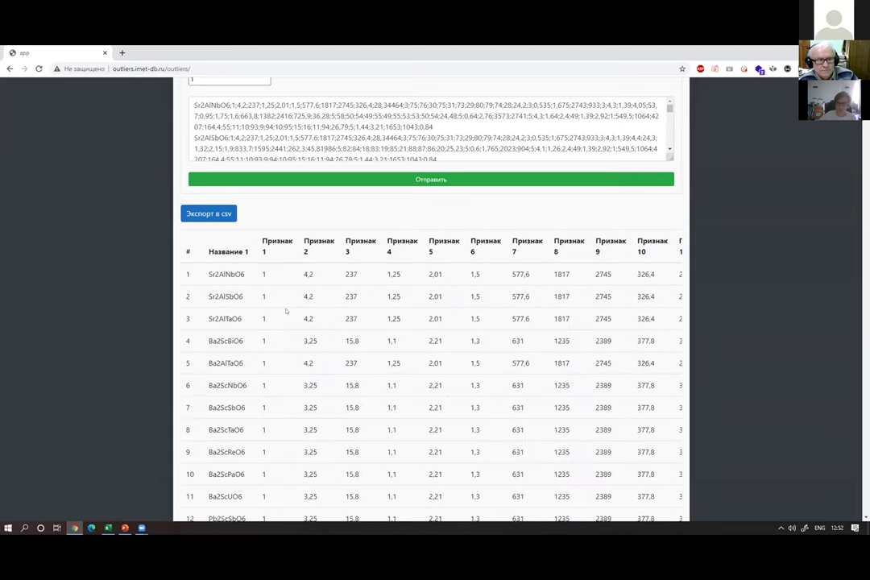